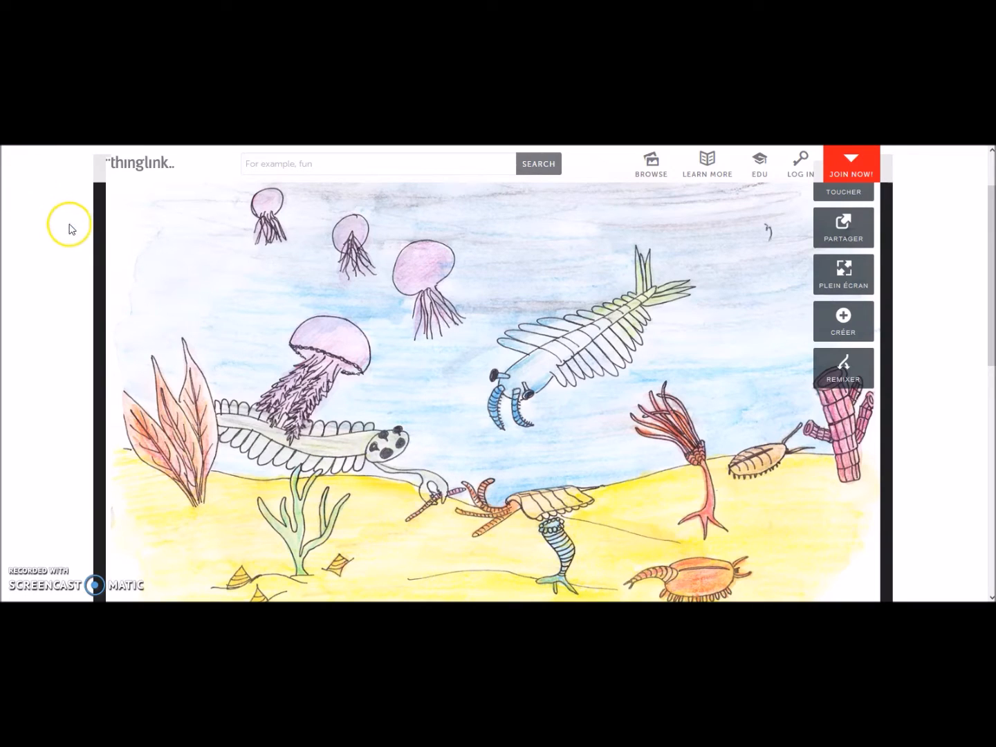
# - Play the Burgess Shale fossil site video tag on the example drawing, then close it
pyautogui.moveTo(436, 402)
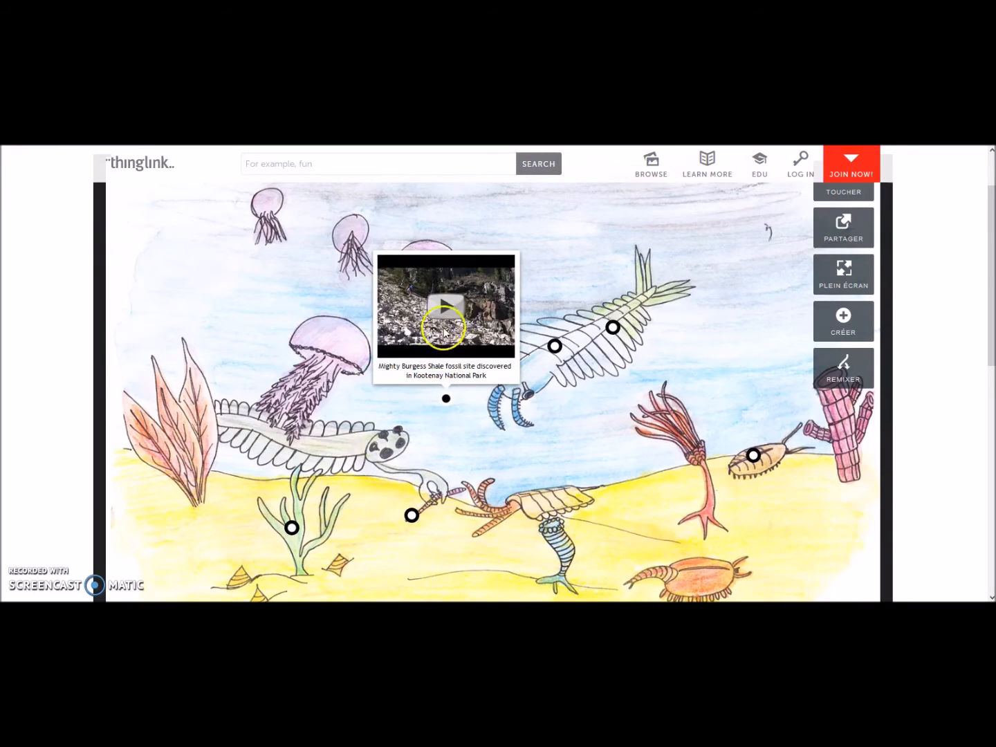
pyautogui.click(441, 336)
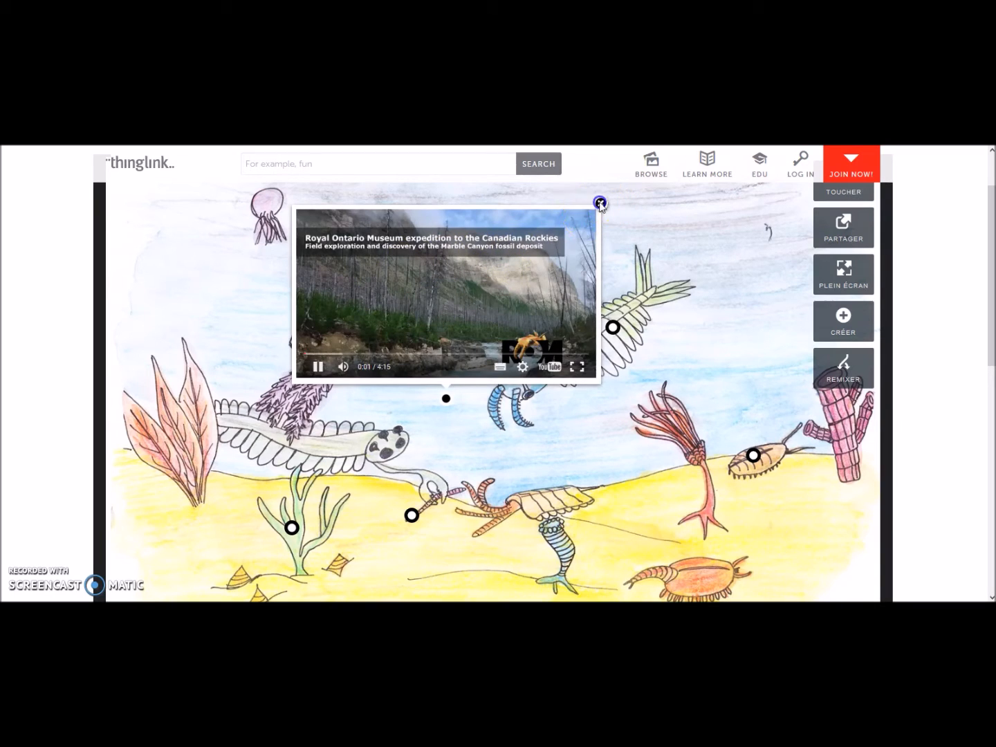
pyautogui.click(602, 204)
# - Follow the Anomalocaris canadensis tag to the Burgess Shale website, then return to the drawing
pyautogui.click(555, 346)
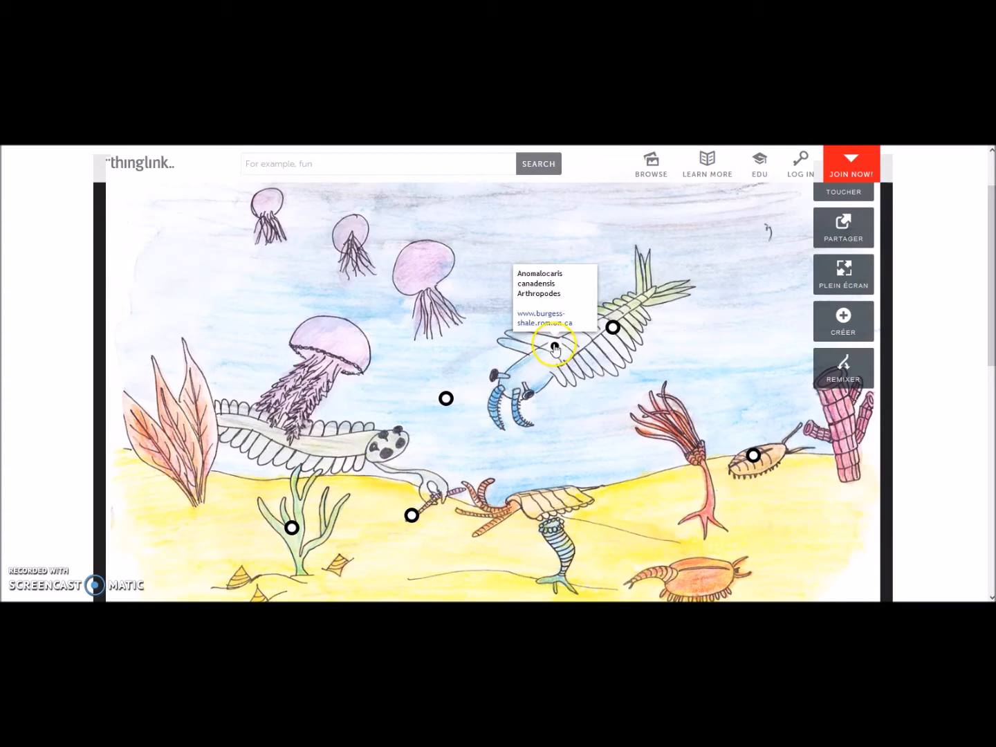
pyautogui.click(553, 321)
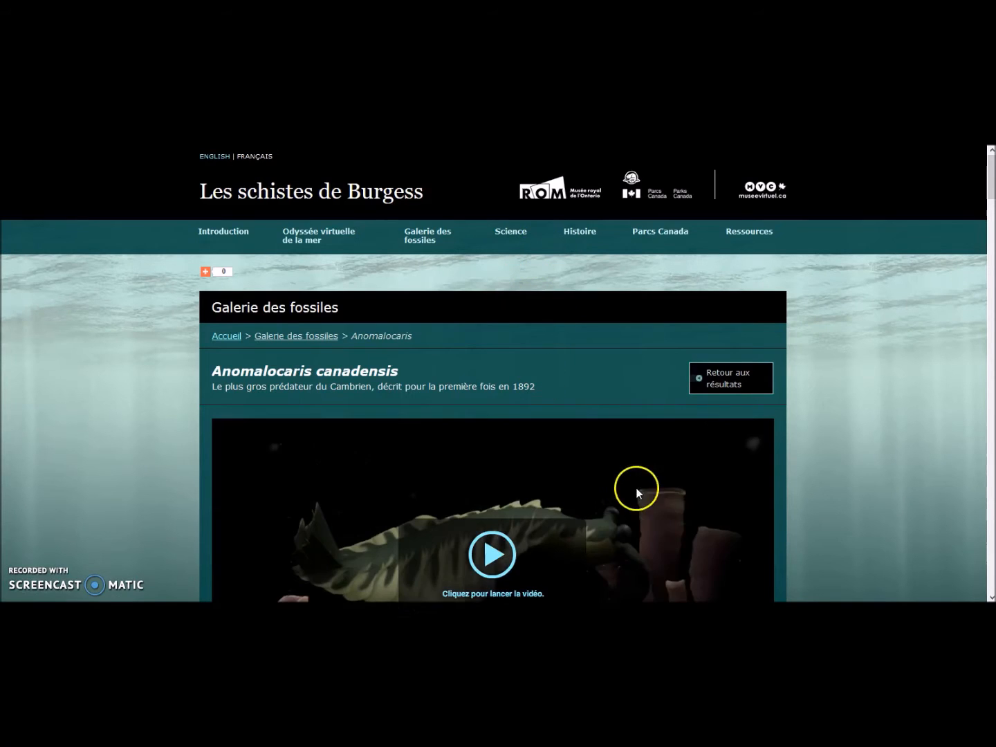
pyautogui.scroll(-2, 657, 489)
pyautogui.hotkey('ctrl', 'w')
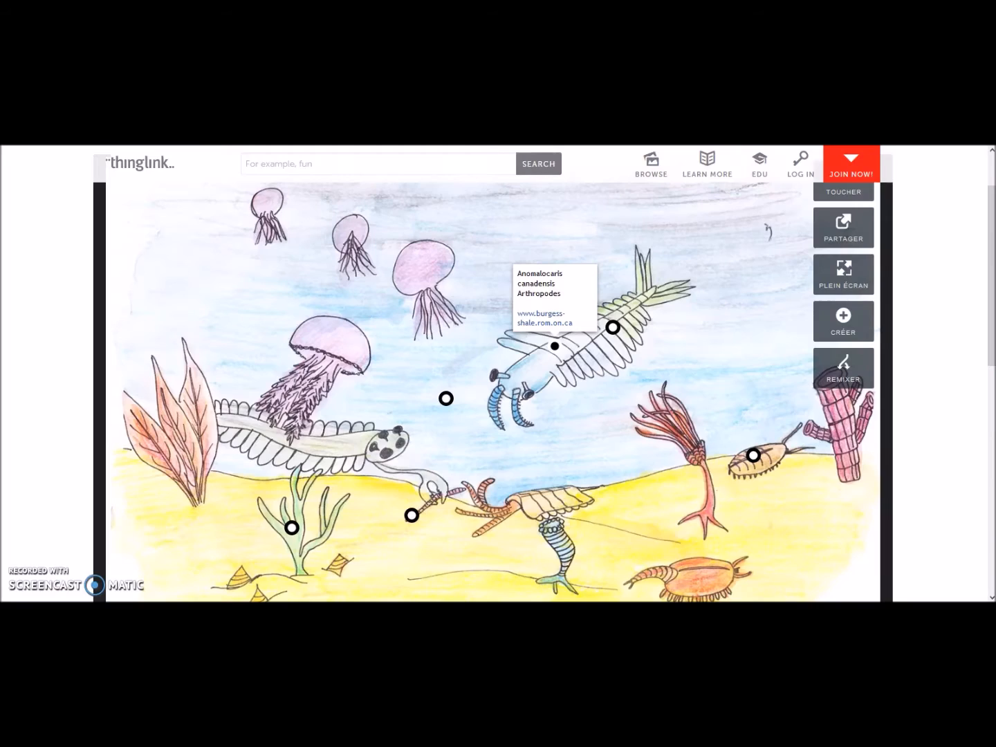
pyautogui.moveTo(615, 335)
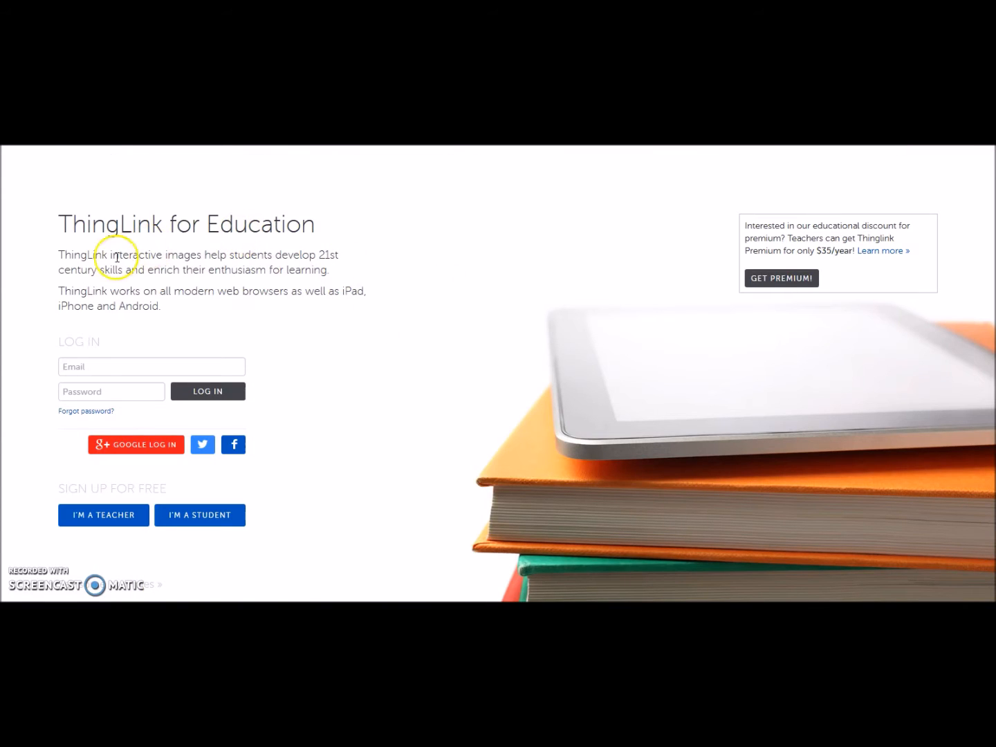
# - Log in with the teacher account's e-mail and password, then start creating a new image
pyautogui.click(68, 367)
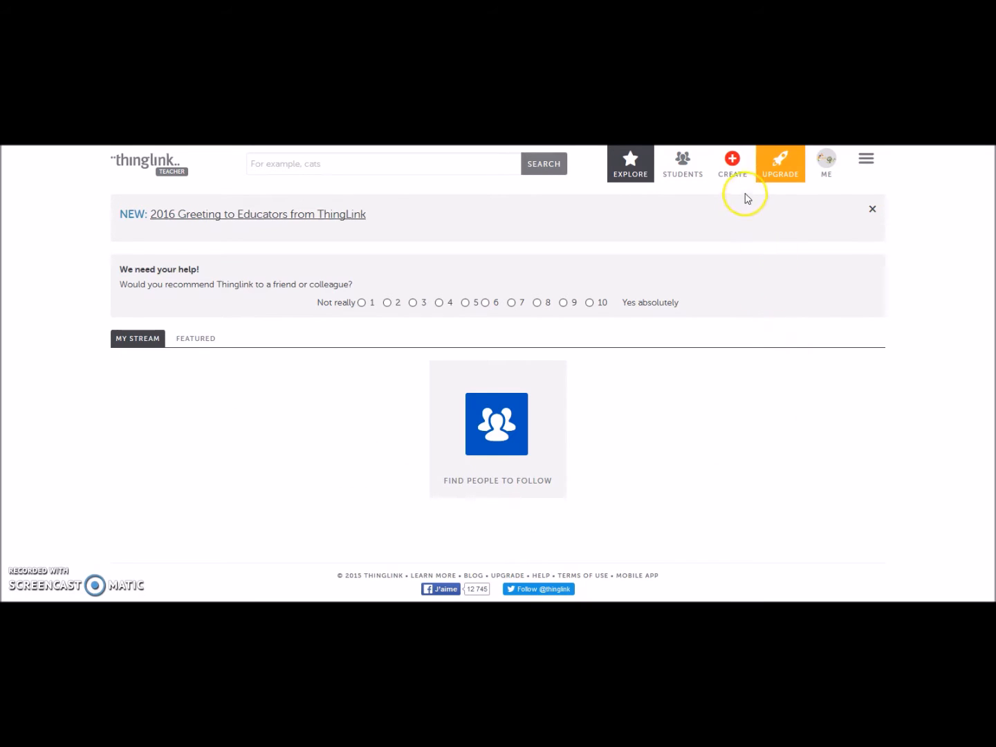
pyautogui.click(731, 164)
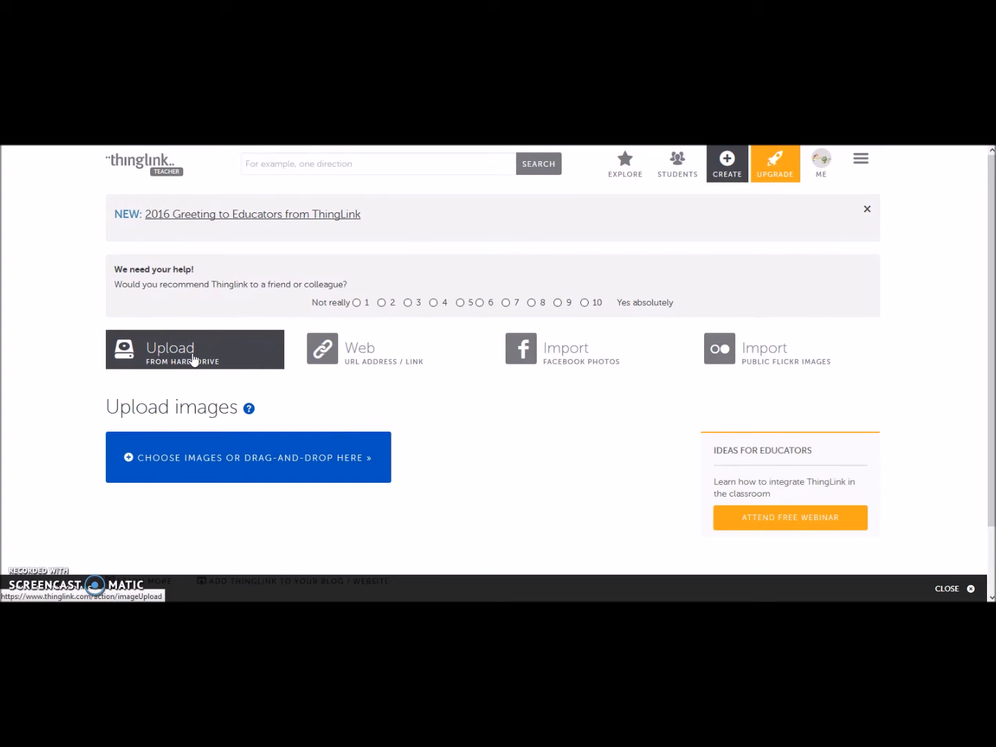
# - Upload IMG_0002.jpg from the hard drive after briefly trying the web-link option
pyautogui.click(372, 363)
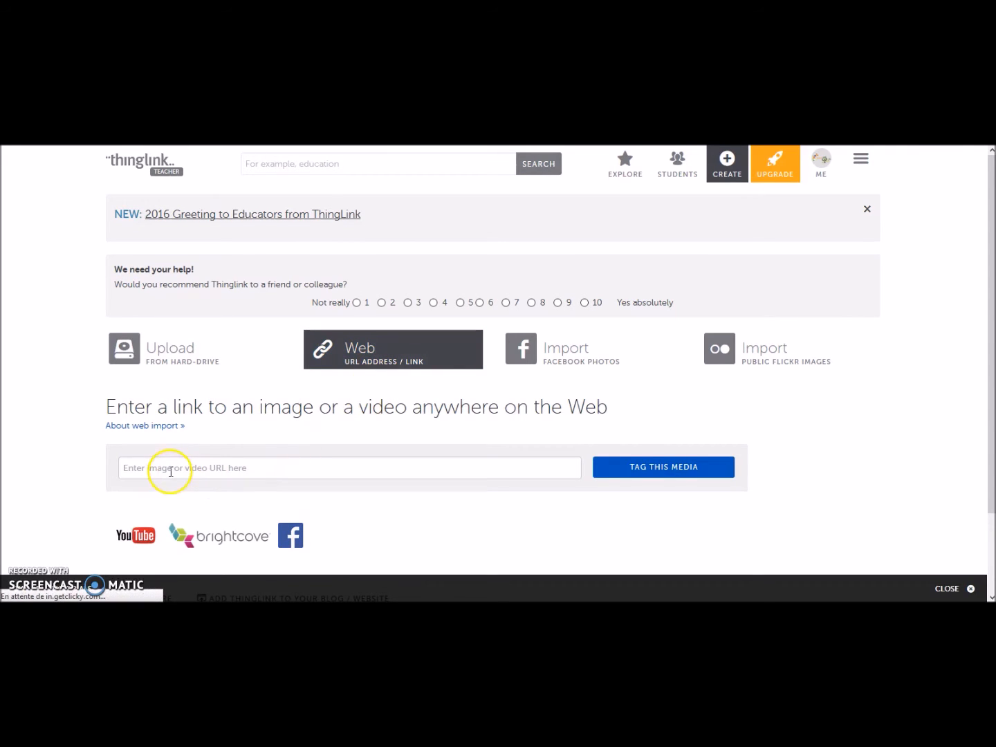
pyautogui.click(171, 470)
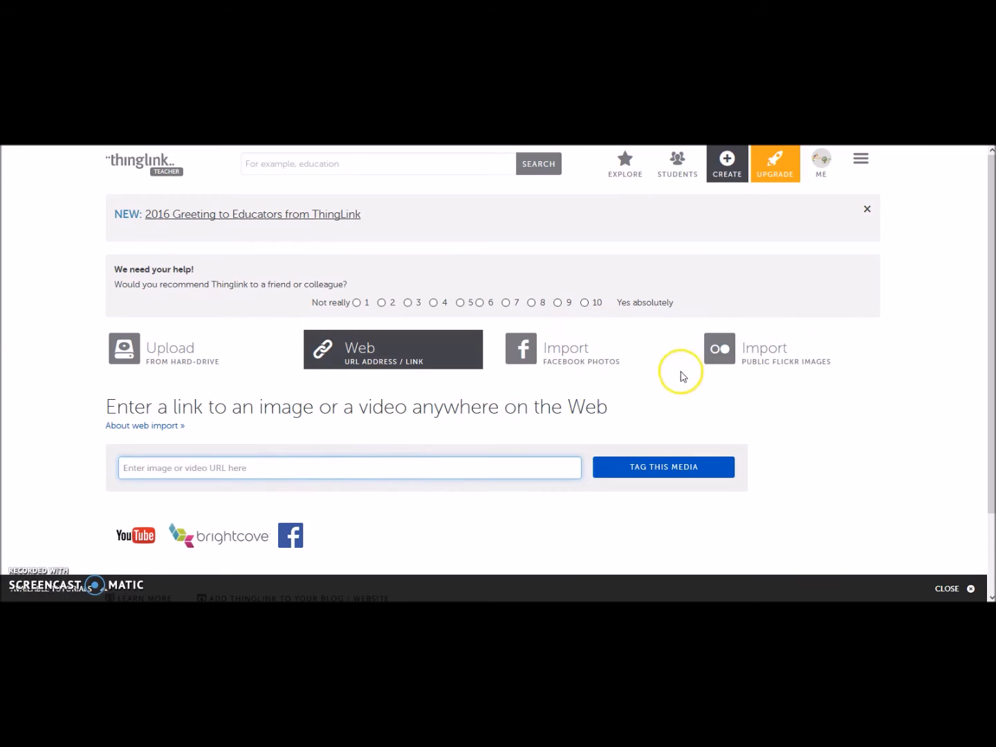
pyautogui.click(204, 367)
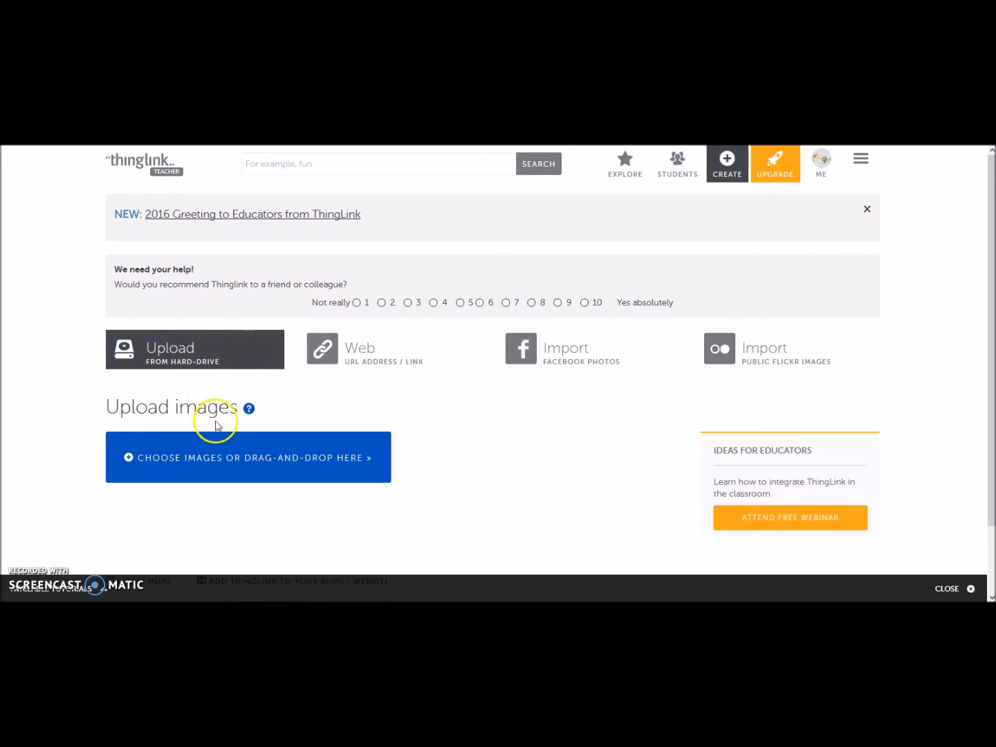
pyautogui.click(233, 465)
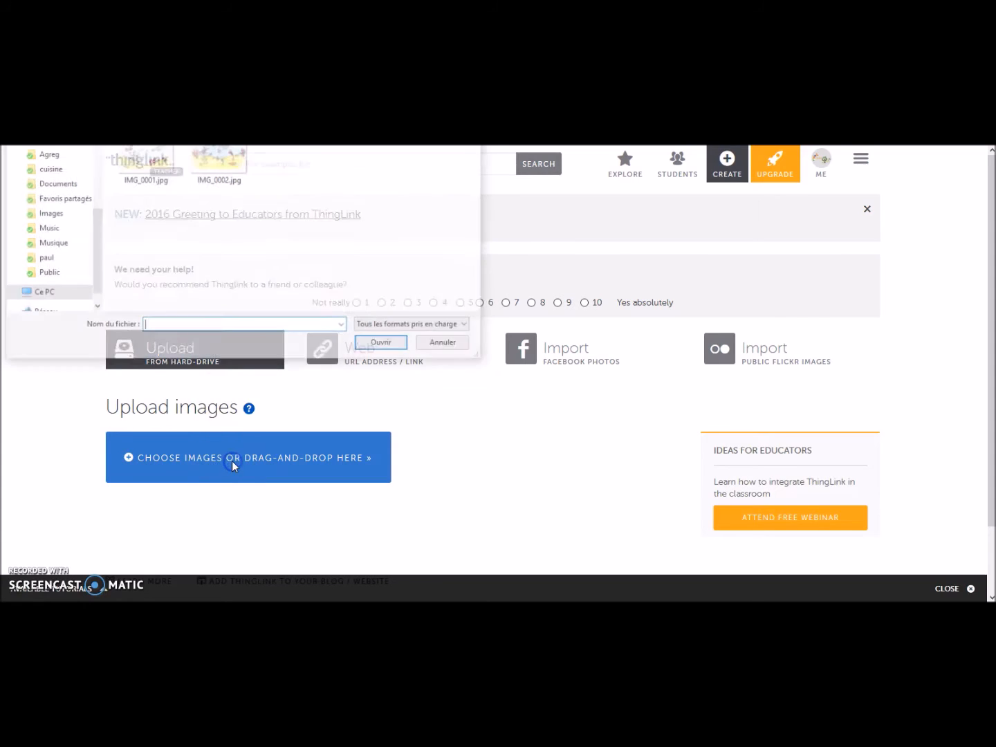
pyautogui.doubleClick(223, 181)
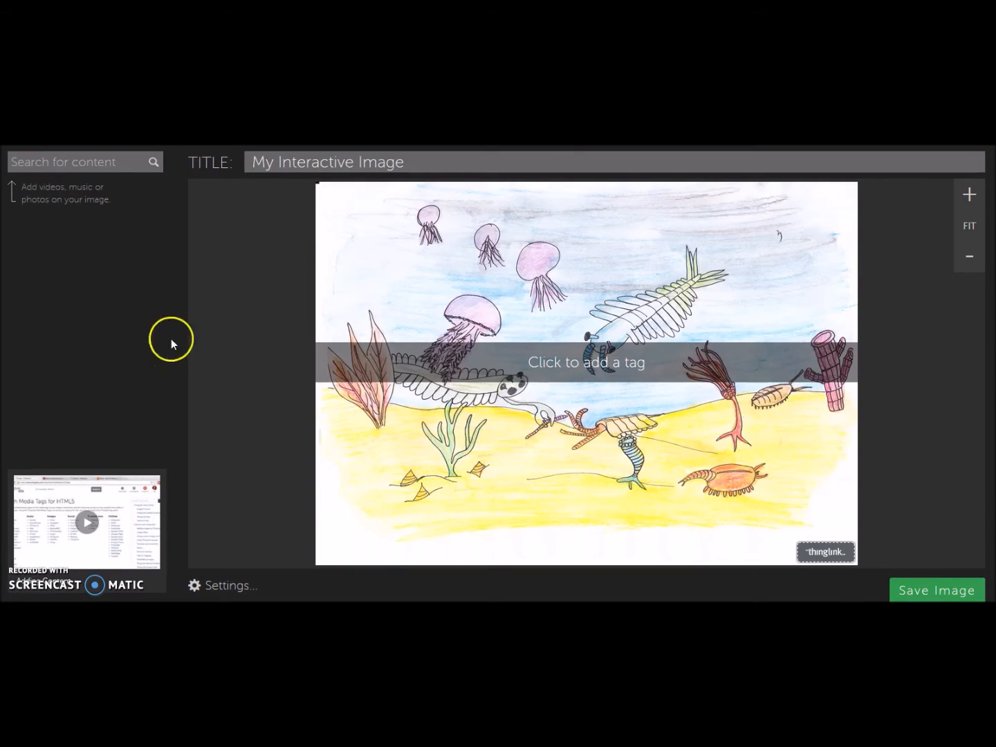
# - Retitle the image '-530 Ma Burgess' and place a tag on the blue Anomalocaris
pyautogui.tripleClick(264, 164)
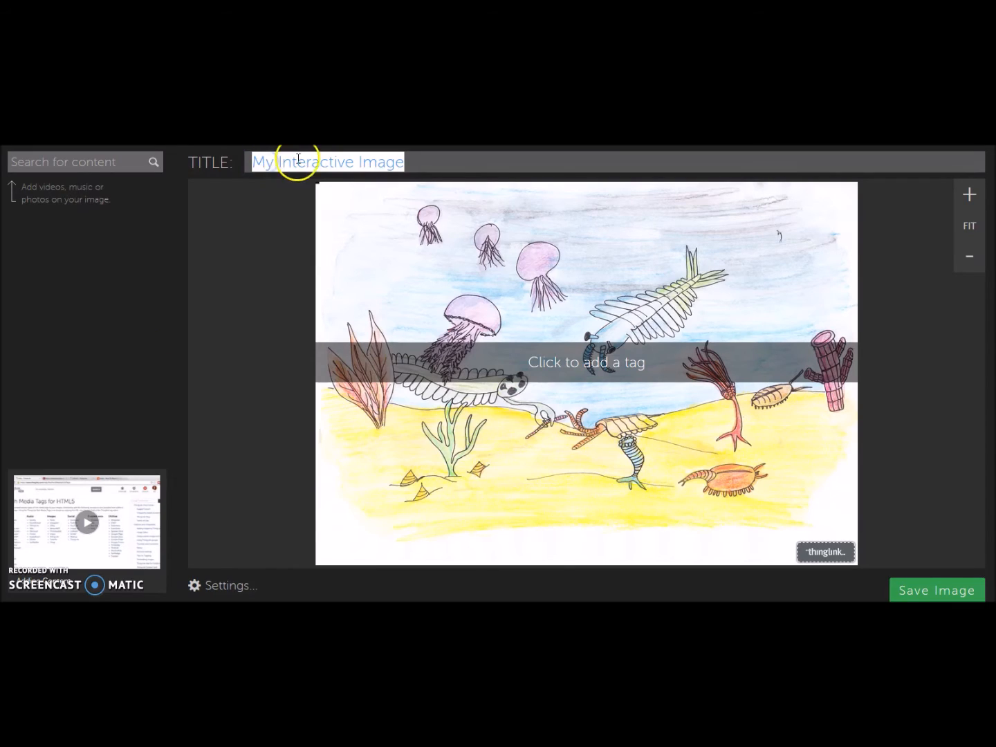
pyautogui.press('BackSpace')
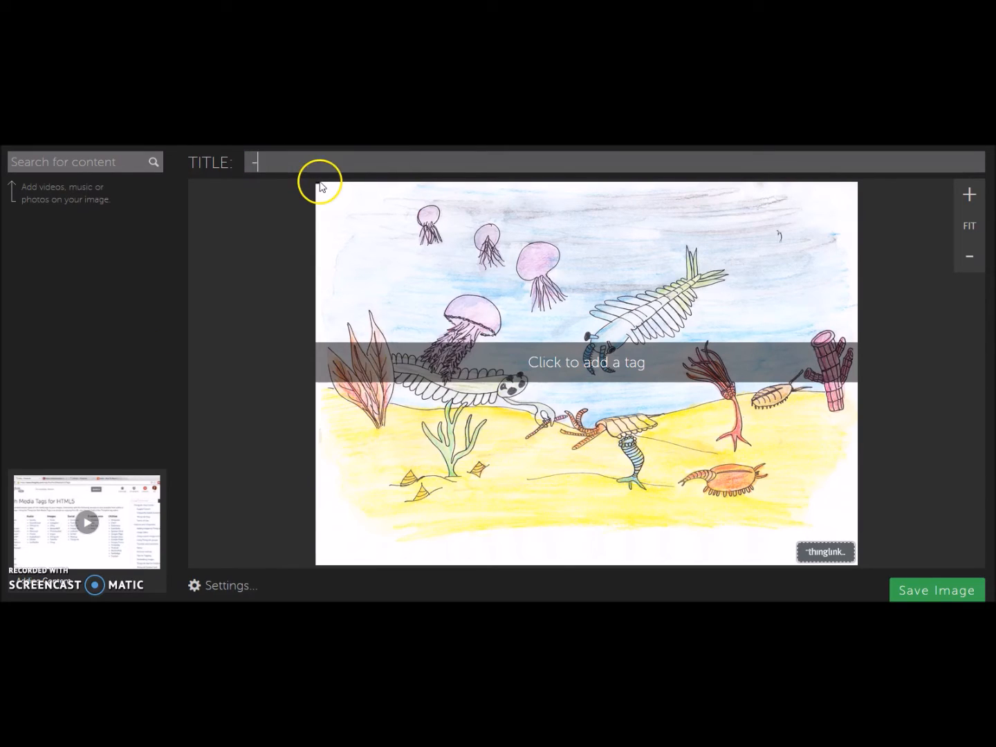
pyautogui.write('-530 Ma Burgess')
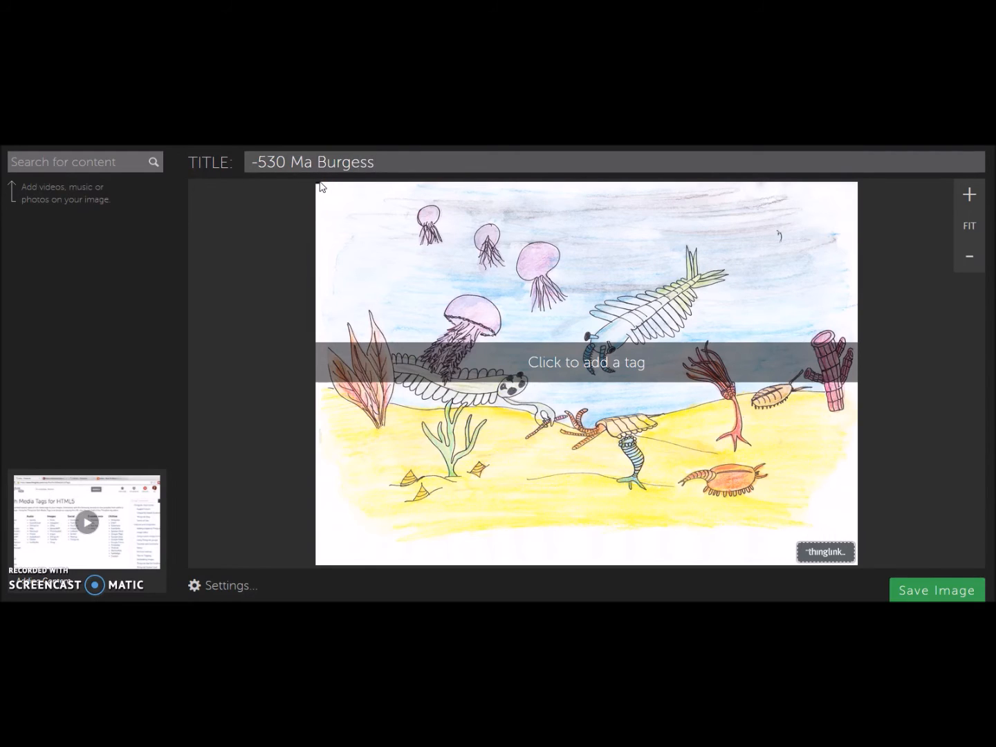
pyautogui.click(639, 307)
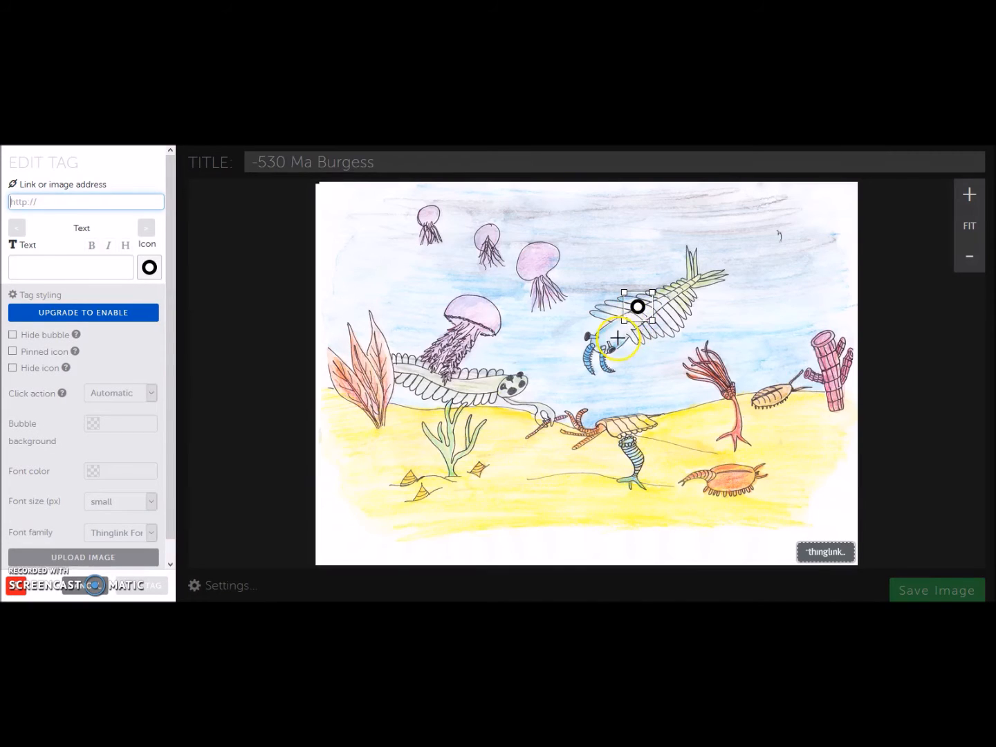
# - Label the tag 'Fossile Anomalocaris' and paste the Anomalocaris fossil image address as its link
pyautogui.click(637, 306)
pyautogui.click(36, 267)
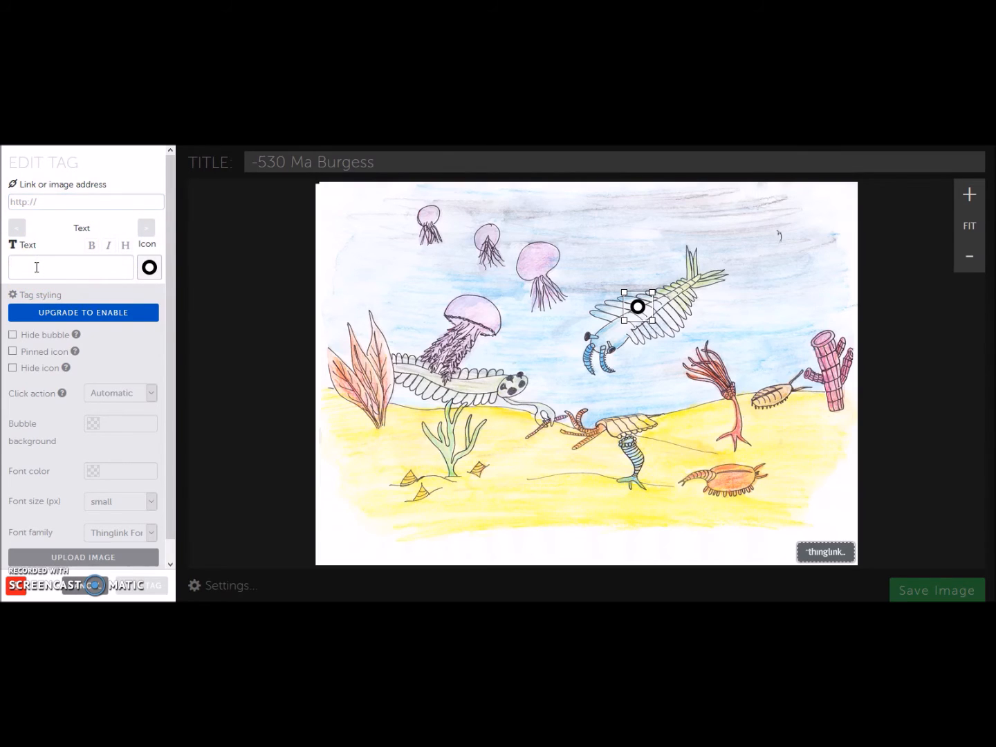
pyautogui.write('Anomalocaris')
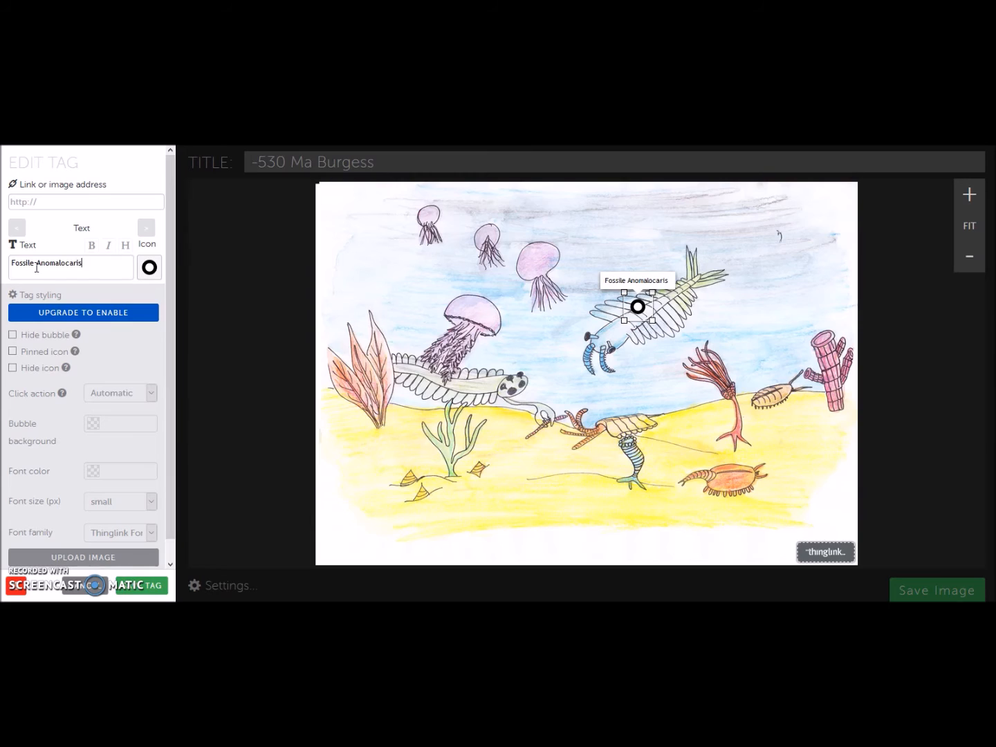
pyautogui.click(48, 200)
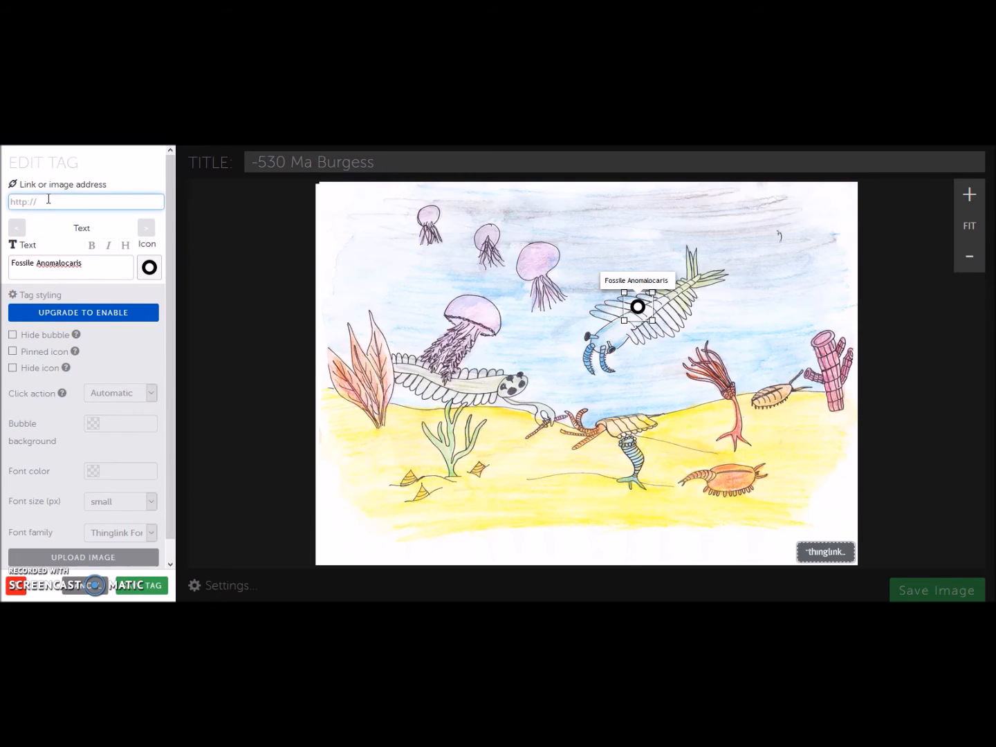
pyautogui.hotkey('ctrl', 'v')
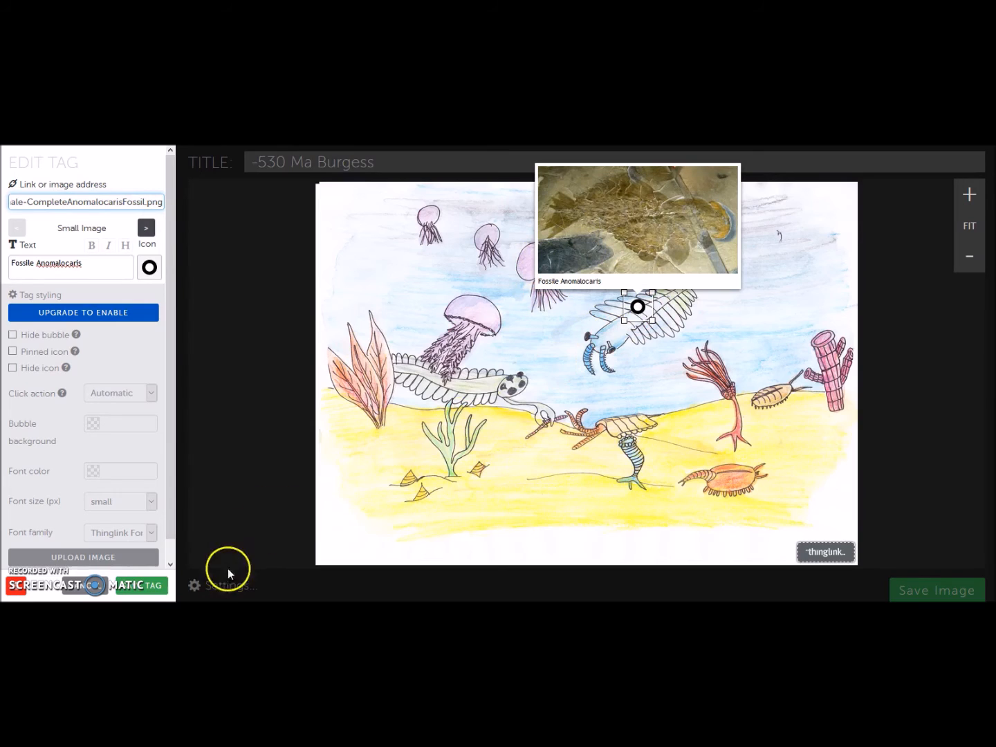
# - Nudge the tag onto the Anomalocaris drawing and save the image
pyautogui.click(151, 588)
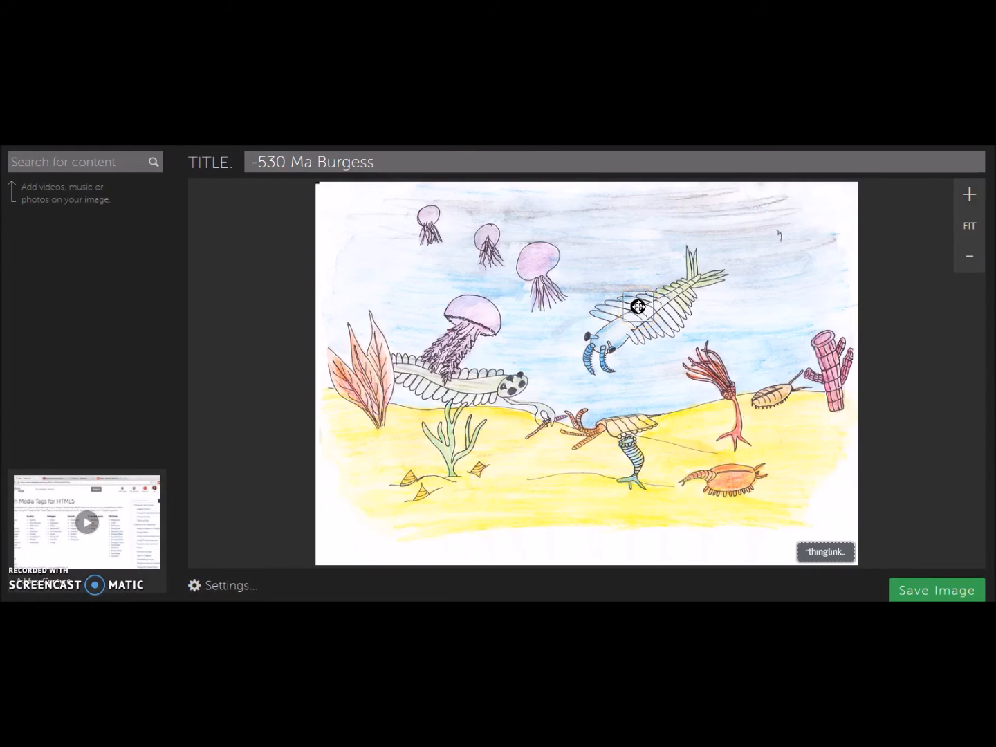
pyautogui.moveTo(638, 307)
pyautogui.mouseDown()
pyautogui.moveTo(631, 321)
pyautogui.moveTo(527, 366)
pyautogui.moveTo(519, 339)
pyautogui.moveTo(473, 398)
pyautogui.moveTo(620, 339)
pyautogui.moveTo(633, 323)
pyautogui.mouseUp()
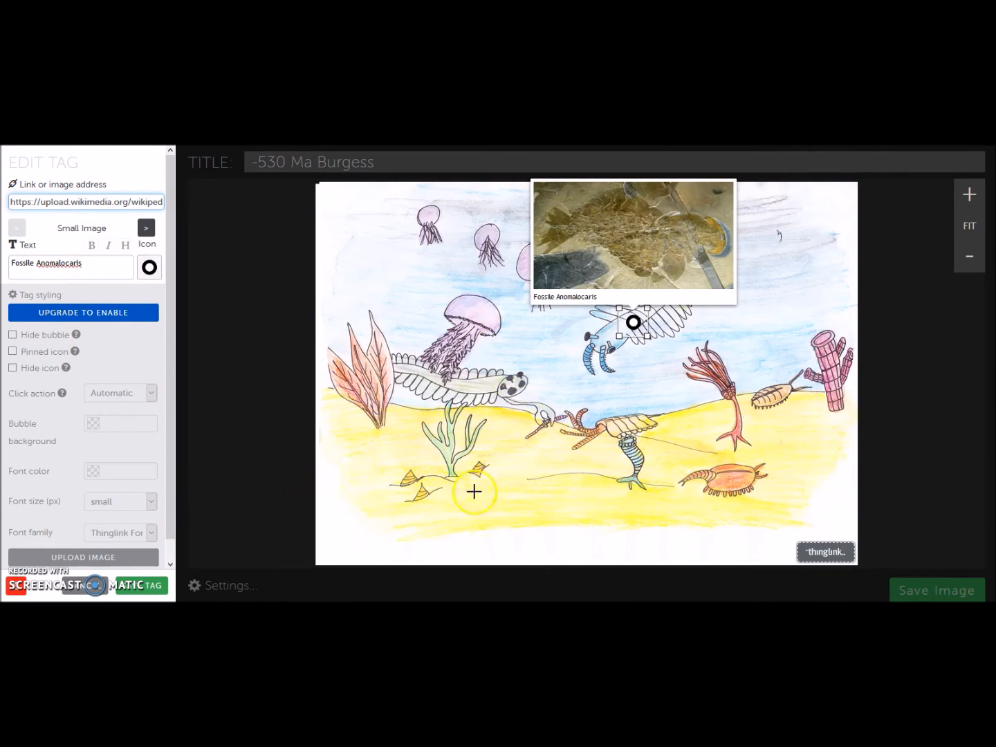
pyautogui.click(231, 588)
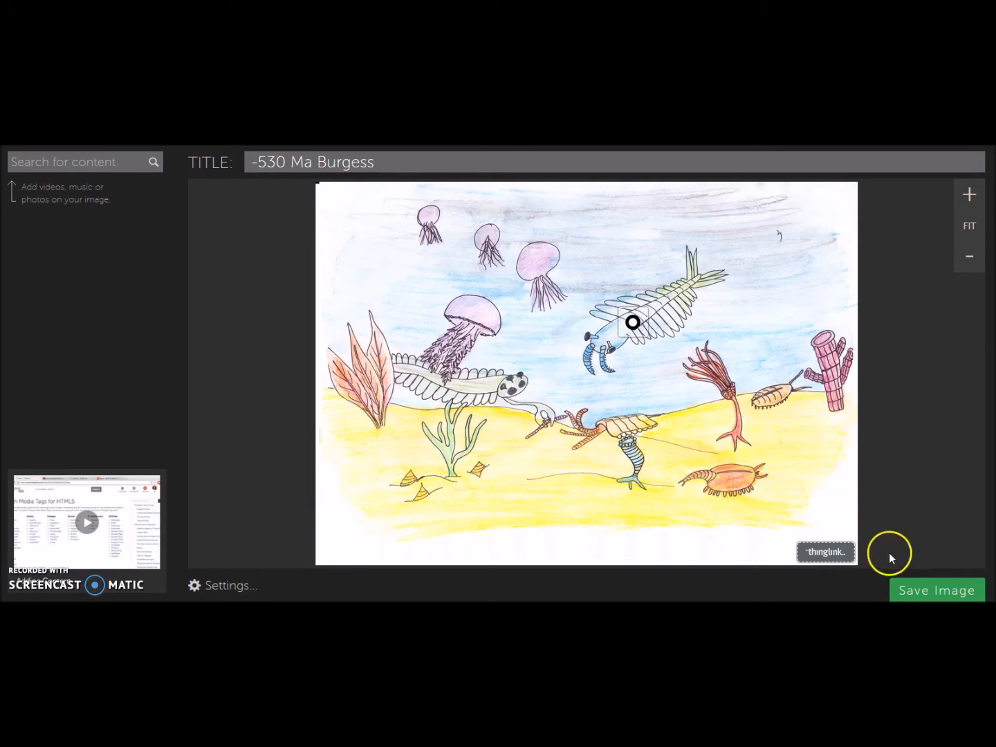
pyautogui.click(920, 594)
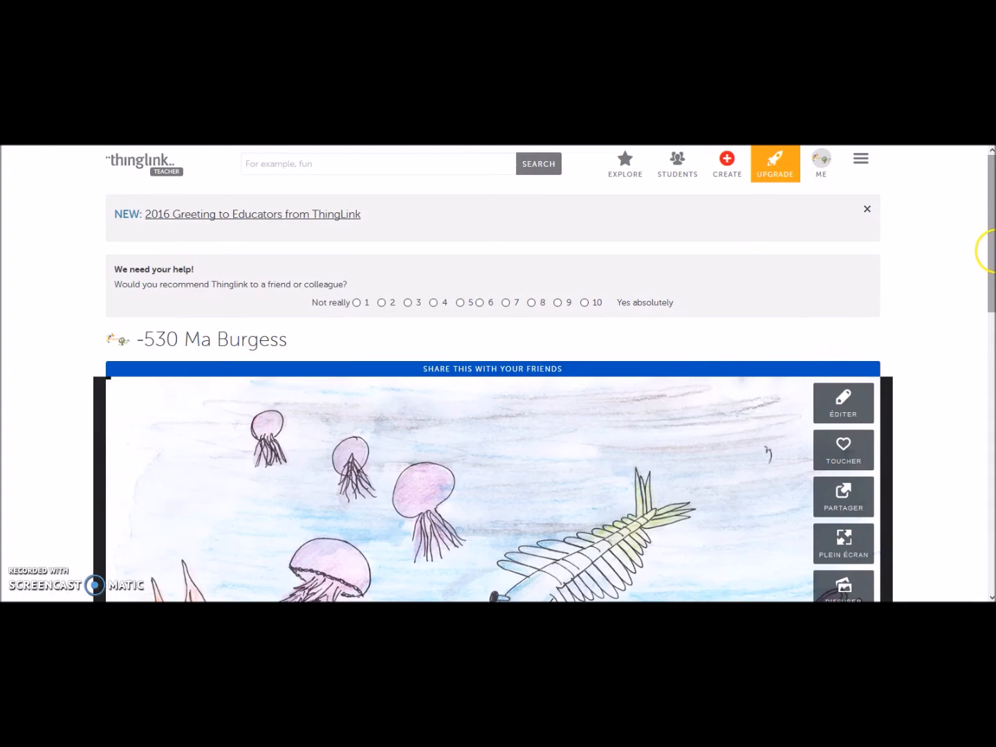
# - Scroll through the published '-530 Ma Burgess' page and open its PARTAGER share dialog
pyautogui.click(991, 248)
pyautogui.moveTo(990, 249)
pyautogui.mouseDown()
pyautogui.moveTo(990, 402)
pyautogui.moveTo(989, 387)
pyautogui.mouseUp()
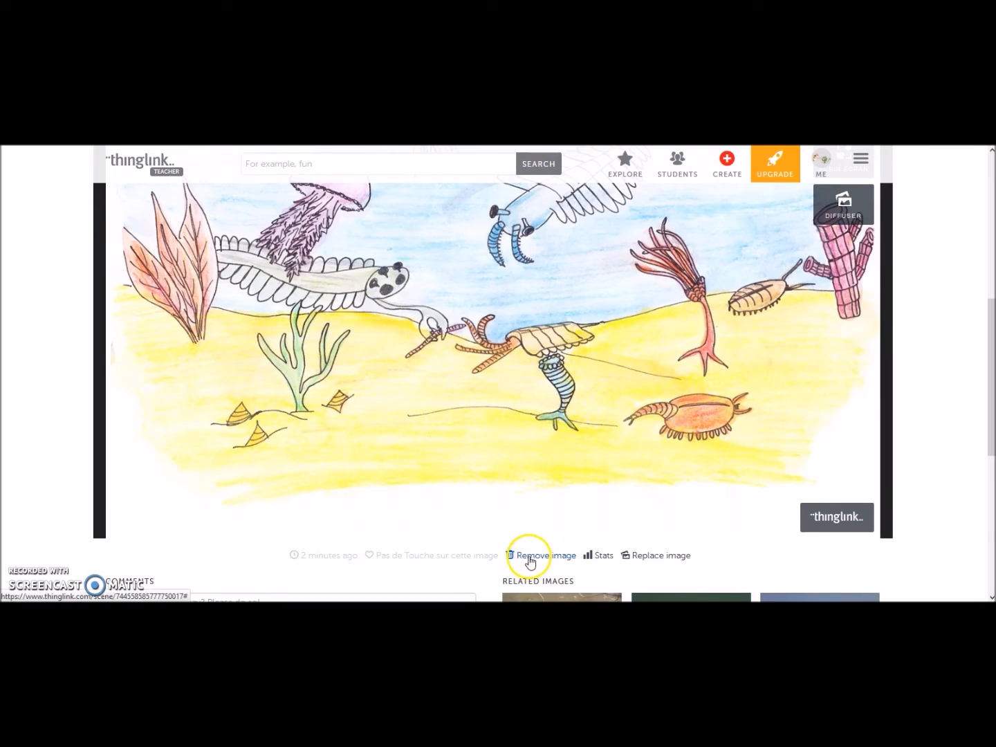
pyautogui.moveTo(990, 398); pyautogui.dragTo(987, 307)
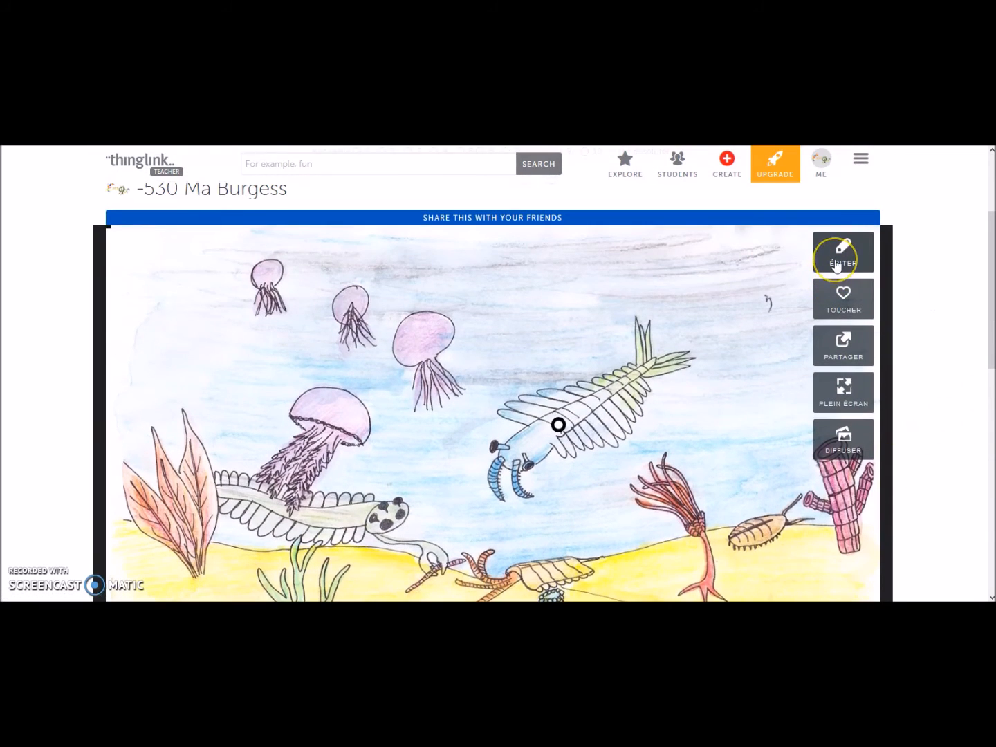
pyautogui.click(843, 350)
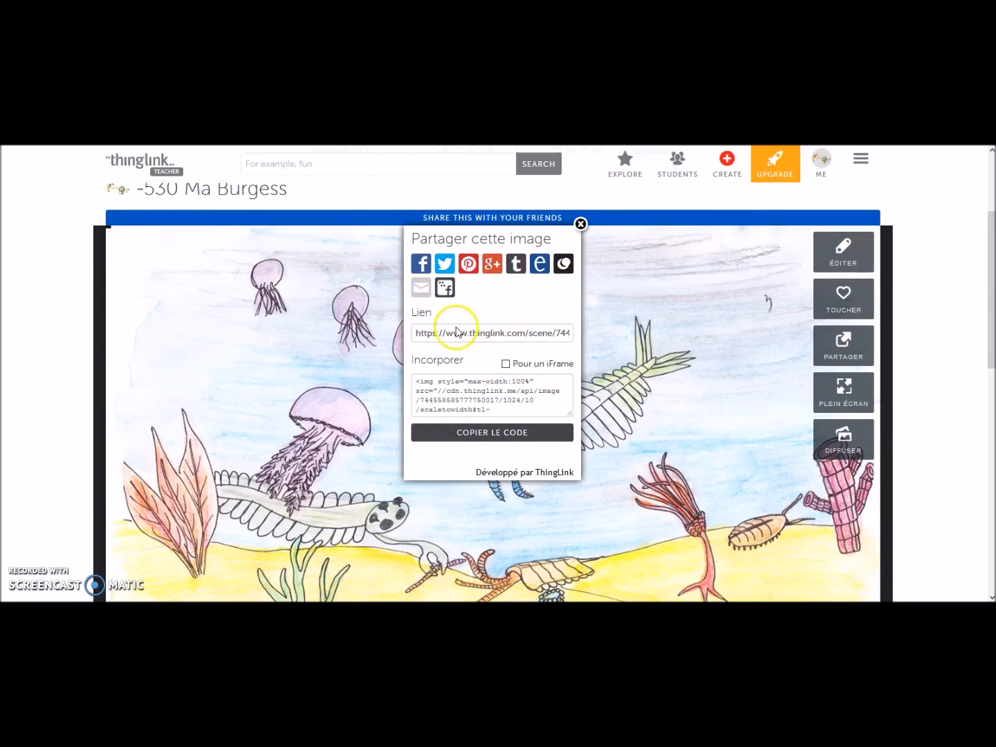
# - Switch the embed to an iFrame sized 450 × 318, copy the code, and close the dialog
pyautogui.click(417, 334)
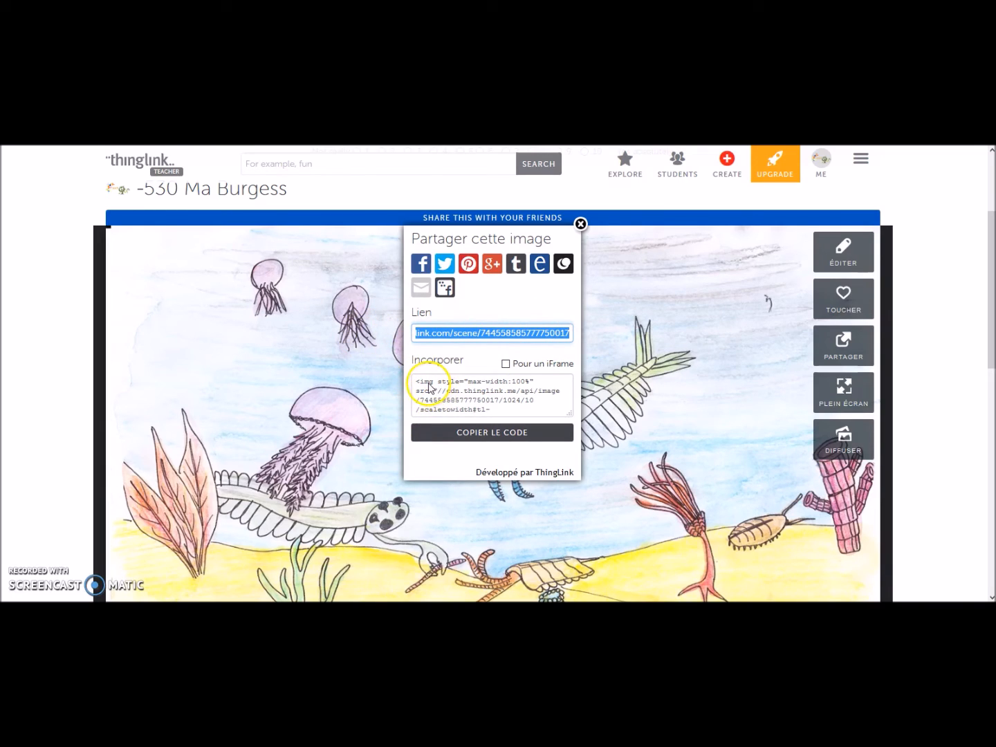
pyautogui.click(506, 365)
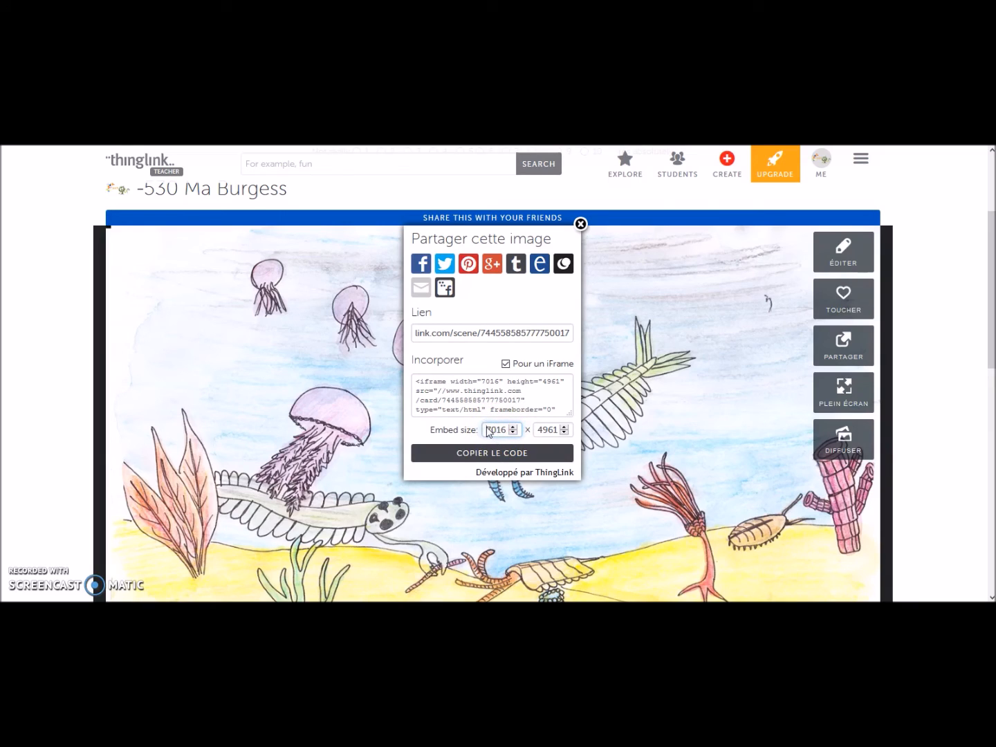
pyautogui.write('5')
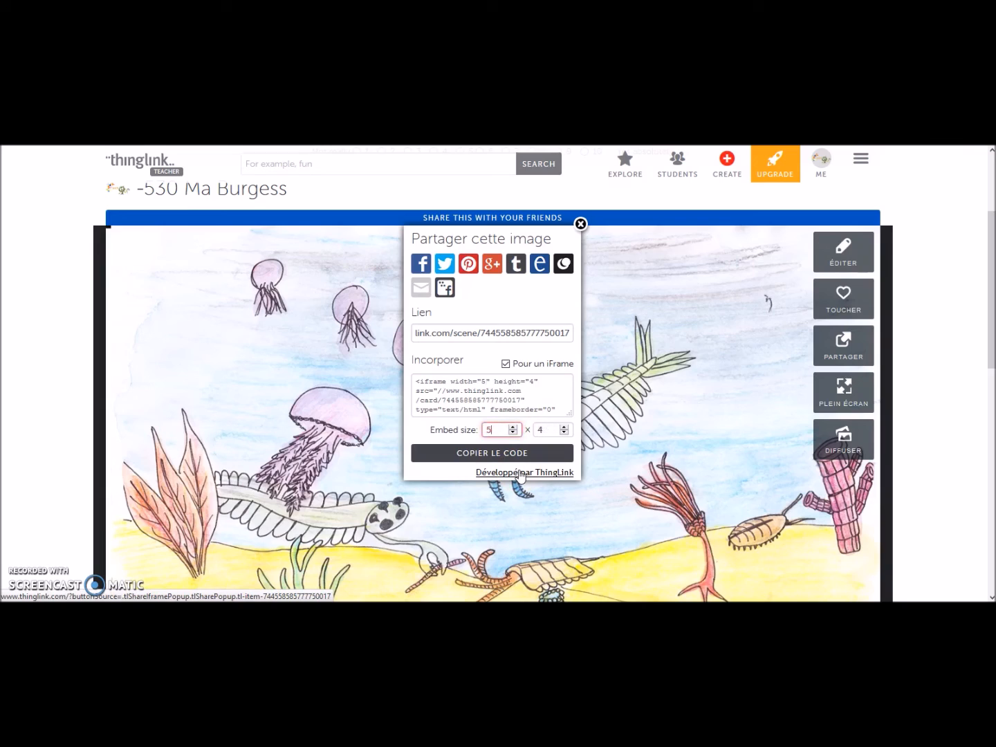
pyautogui.write('40450')
pyautogui.click(496, 452)
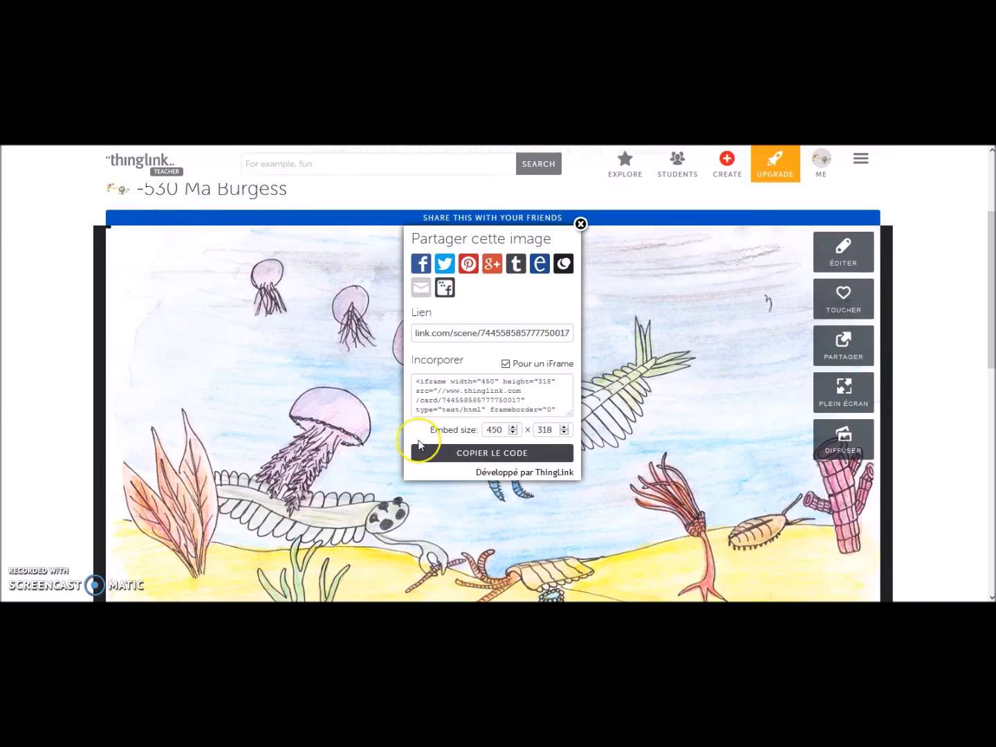
pyautogui.click(470, 457)
pyautogui.click(580, 223)
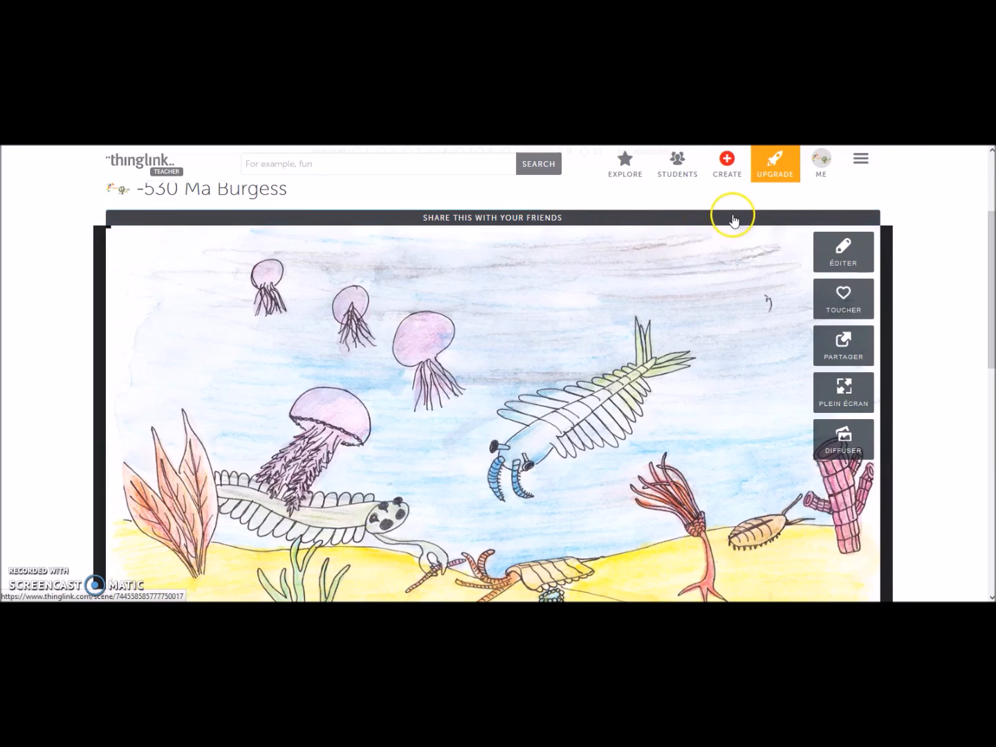
# - Open the profile's IMAGES tab and scroll through thumbnails including '-530 Ma Burgess'
pyautogui.click(821, 166)
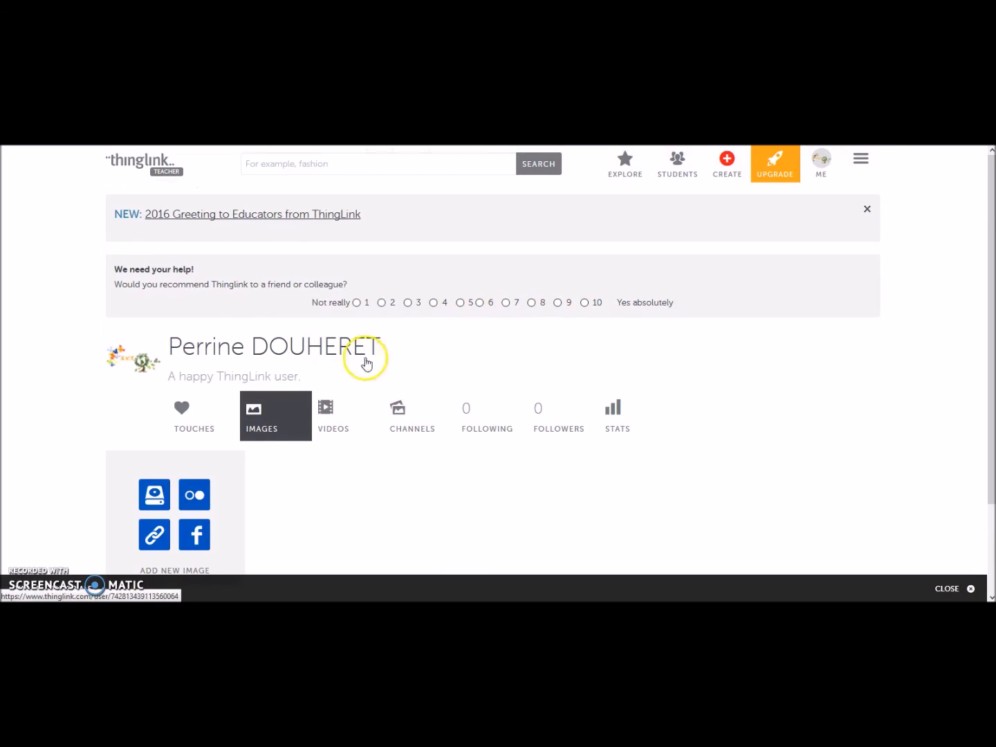
pyautogui.click(263, 419)
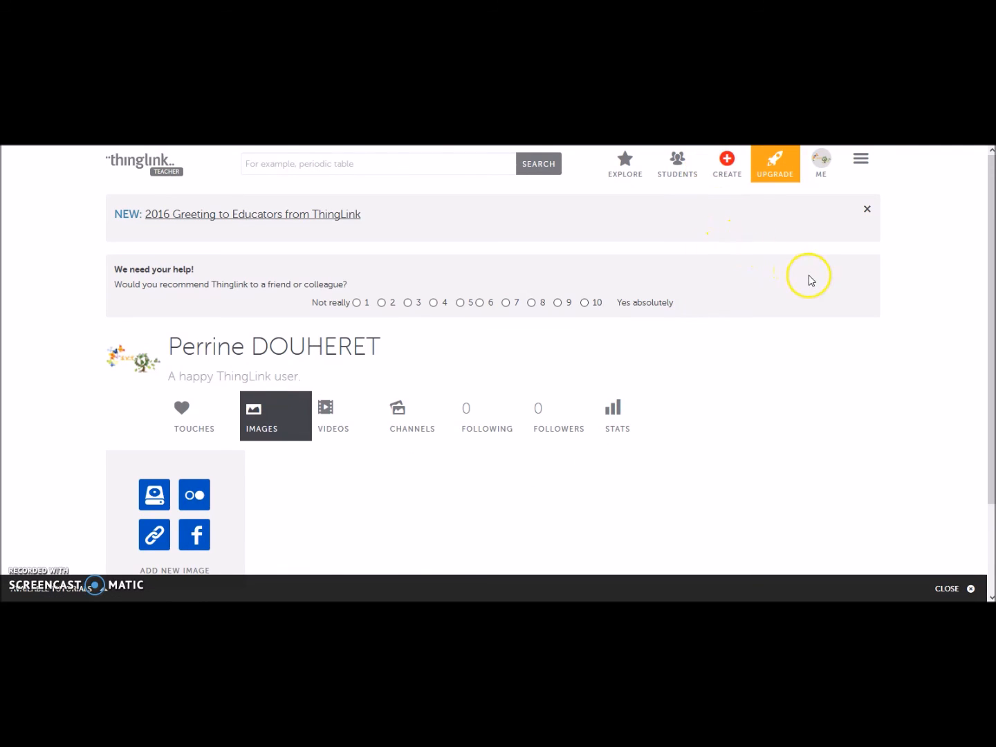
pyautogui.scroll(-2, 801, 234)
pyautogui.scroll(2, 806, 271)
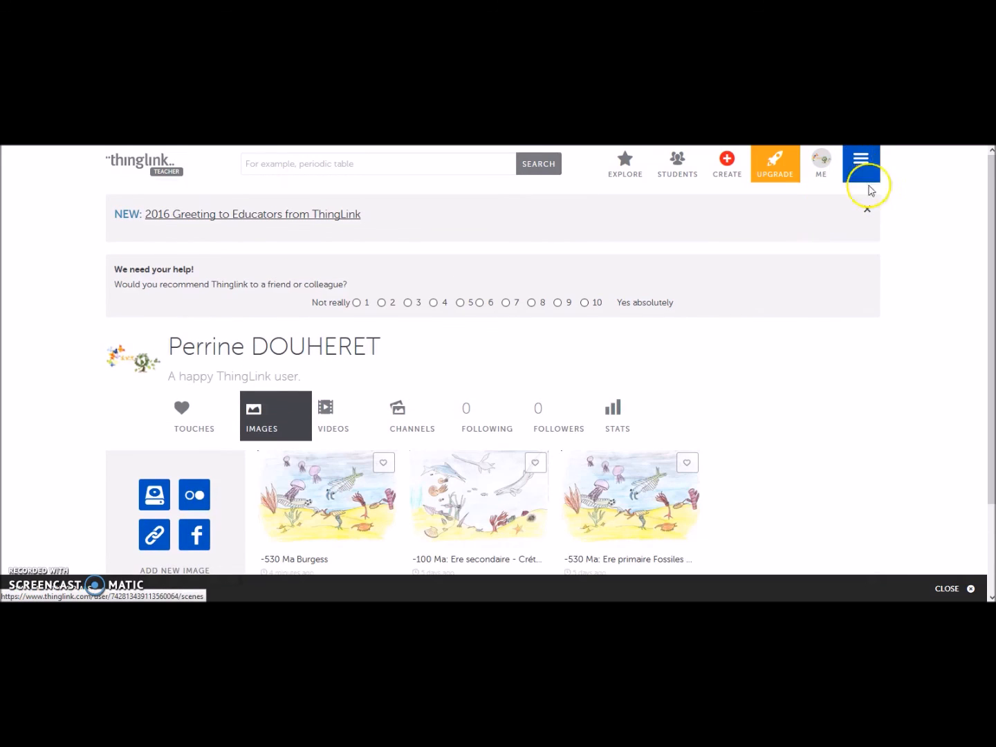
pyautogui.scroll(-2, 882, 425)
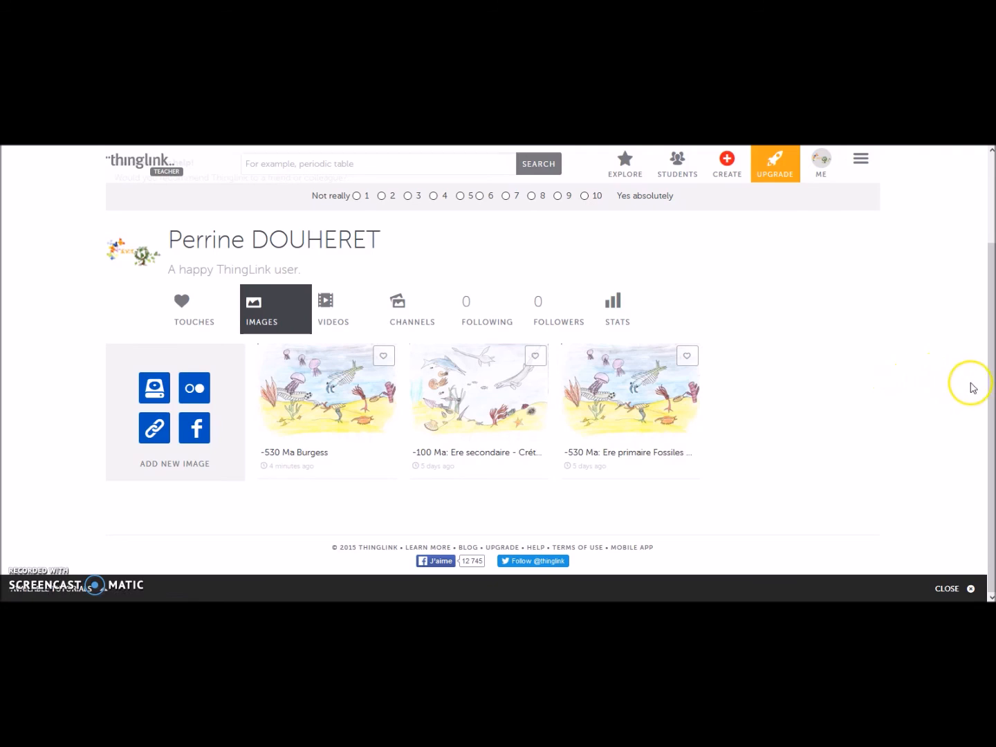
pyautogui.moveTo(991, 373); pyautogui.dragTo(989, 216)
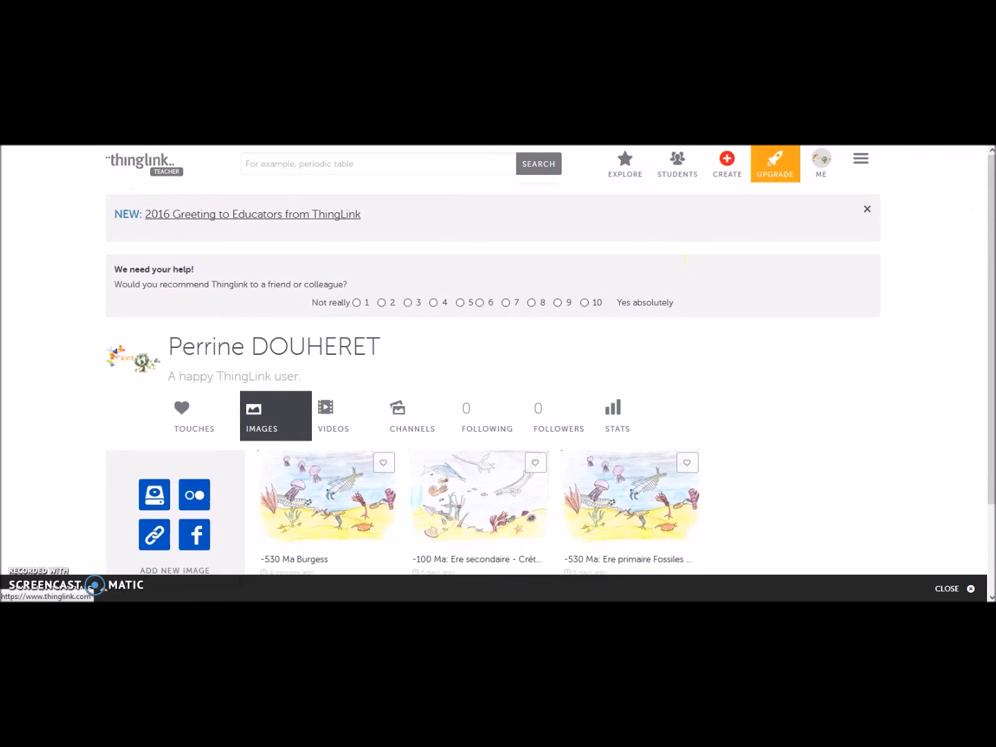